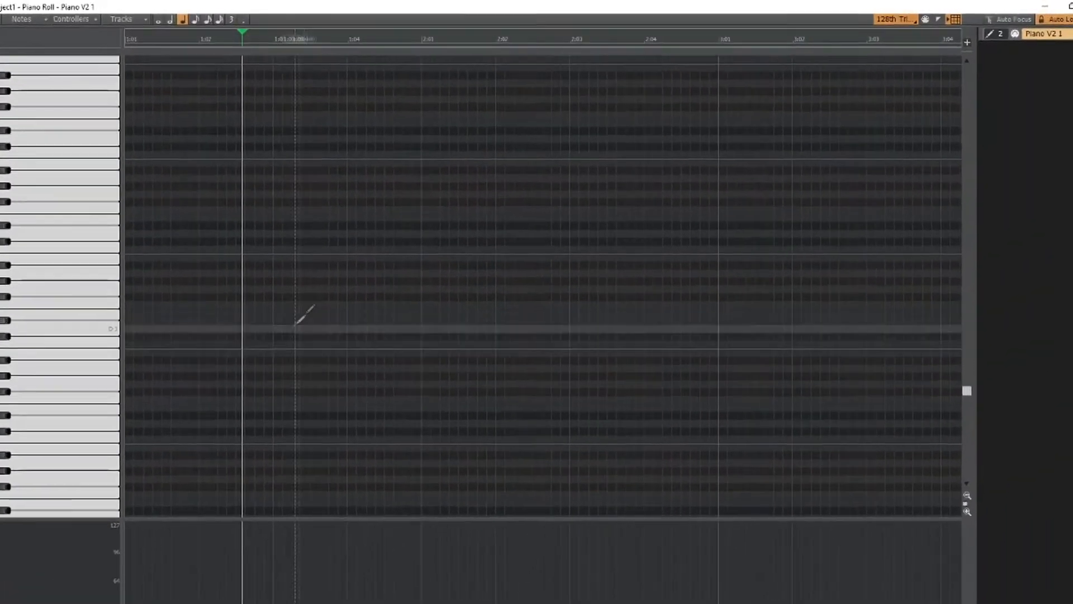
- Draw four quarter notes in the piano roll, in order: A3, F#4, F5 and G4, starting after beat 1:03
{"action": "left_click", "coordinate": [326, 274]}
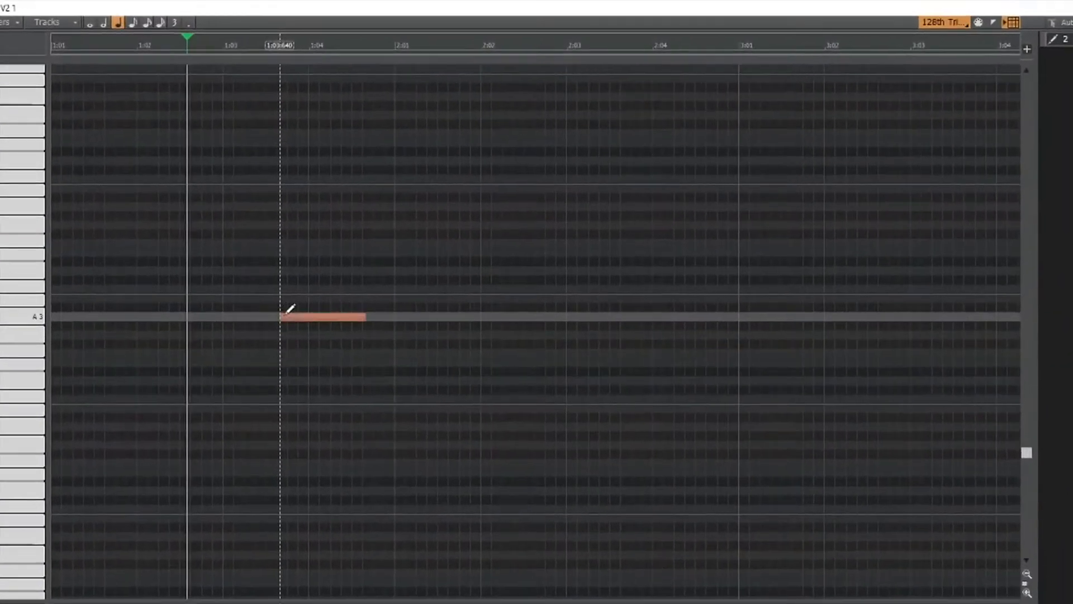
{"action": "left_click", "coordinate": [422, 203]}
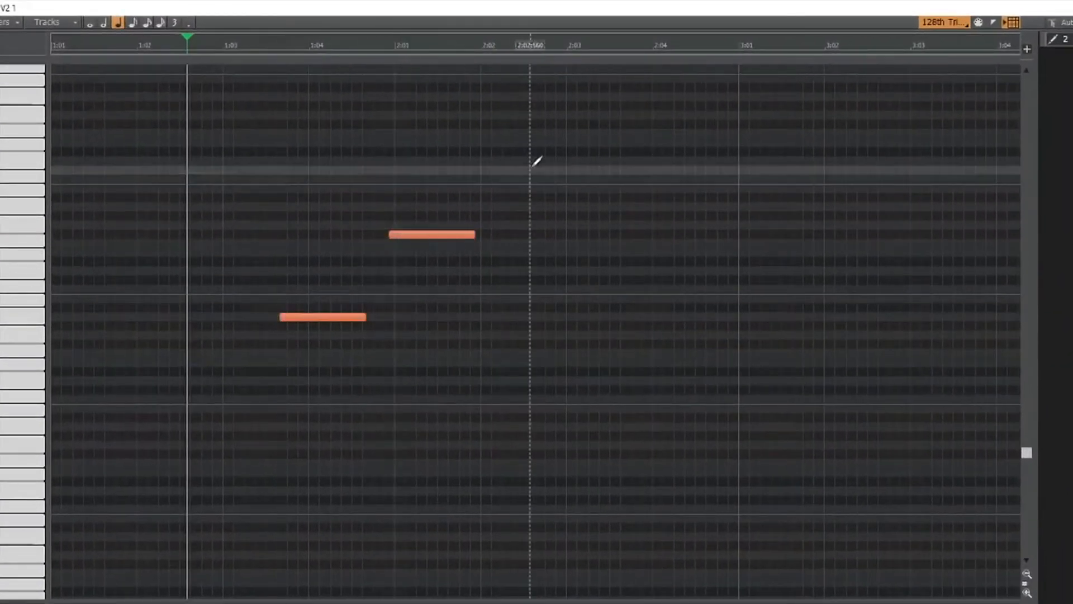
{"action": "left_click", "coordinate": [554, 134]}
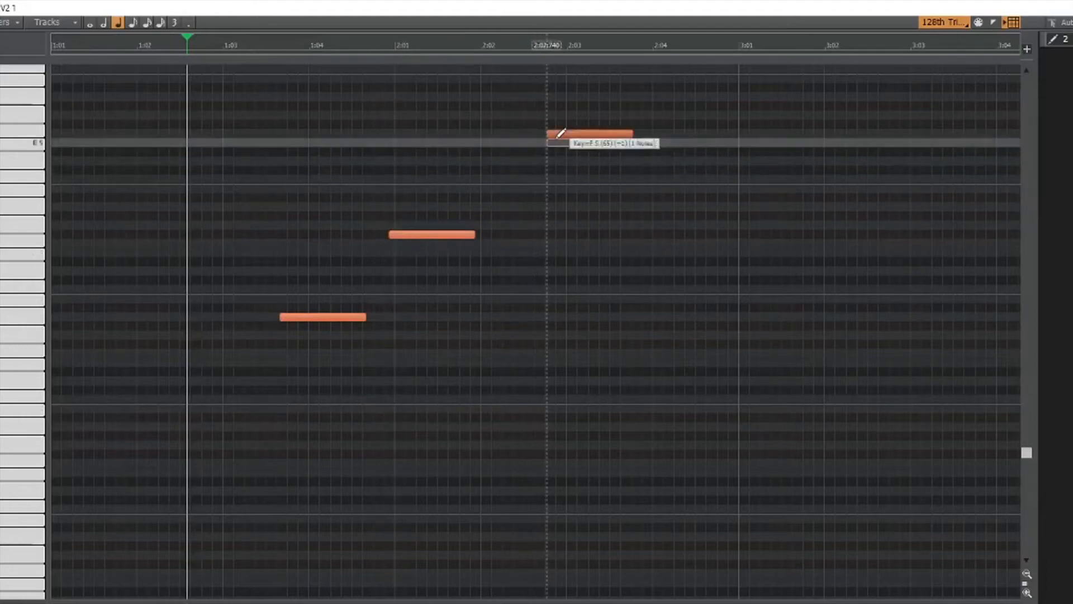
{"action": "left_click", "coordinate": [687, 225]}
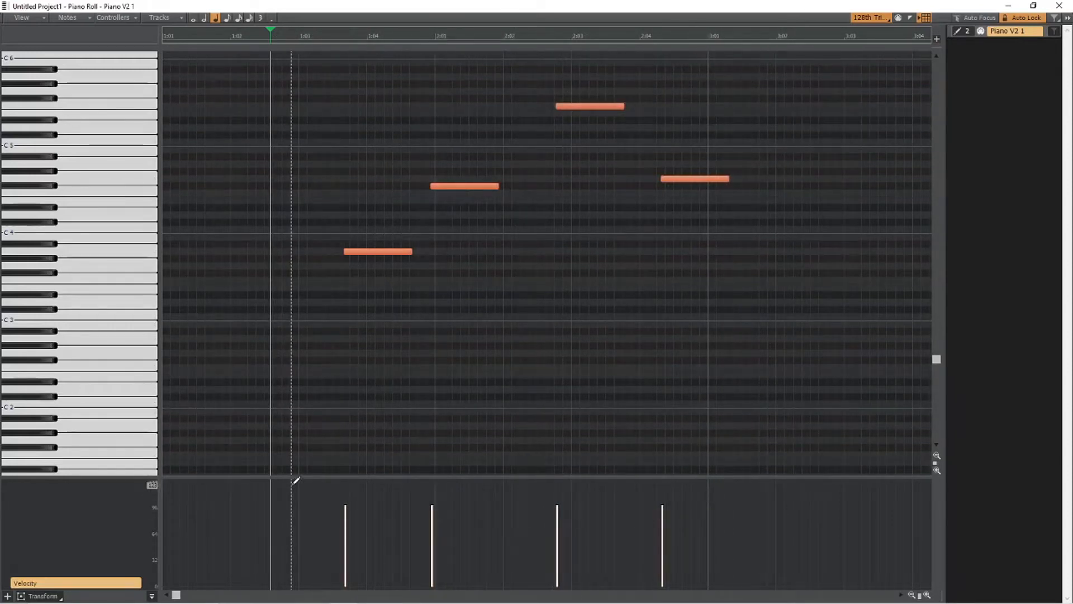
- Adjust the four notes' velocities individually to about 108, 117, 55 and 82
{"action": "left_click", "coordinate": [346, 499]}
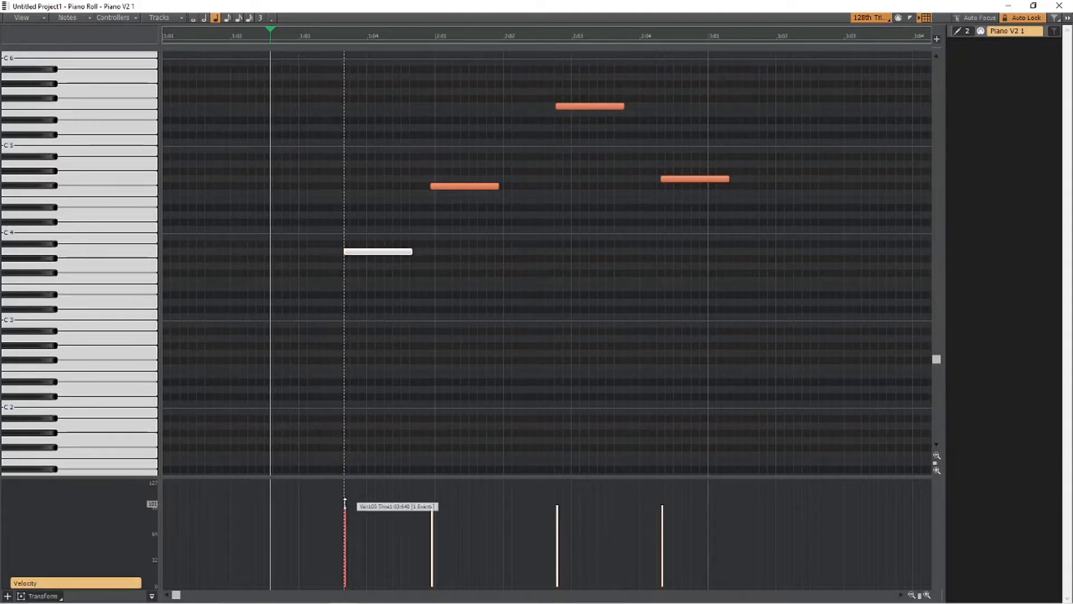
{"action": "left_click_drag", "start_coordinate": [463, 181], "coordinate": [477, 171]}
{"action": "left_click_drag", "start_coordinate": [559, 500], "coordinate": [557, 541]}
{"action": "left_click_drag", "start_coordinate": [701, 169], "coordinate": [710, 175]}
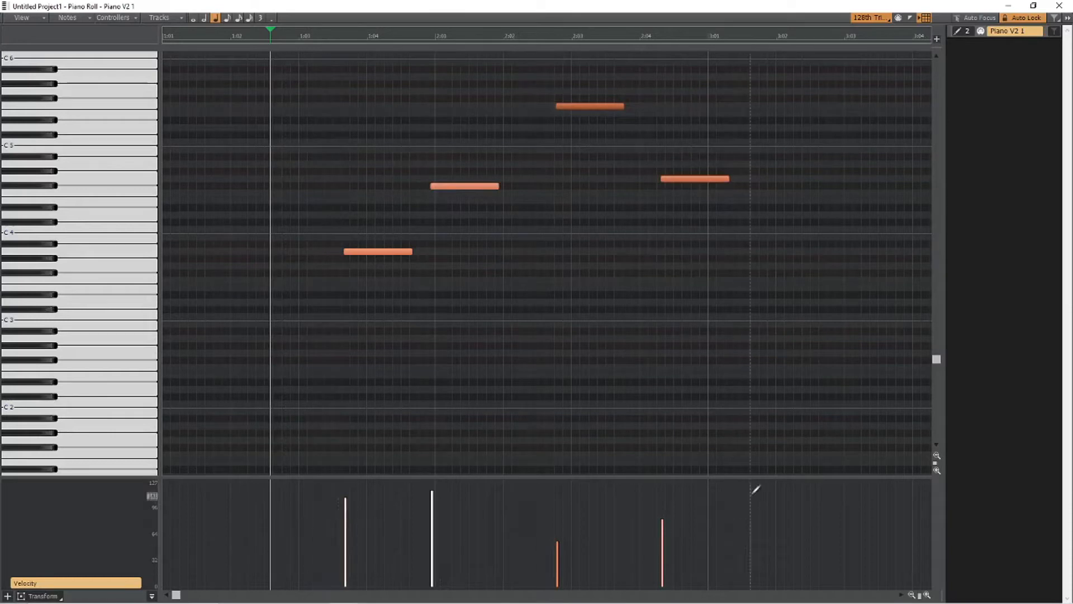
- Play the phrase back from just before the first note to hear its velocities
{"action": "left_click", "coordinate": [322, 392]}
{"action": "key", "text": "space"}
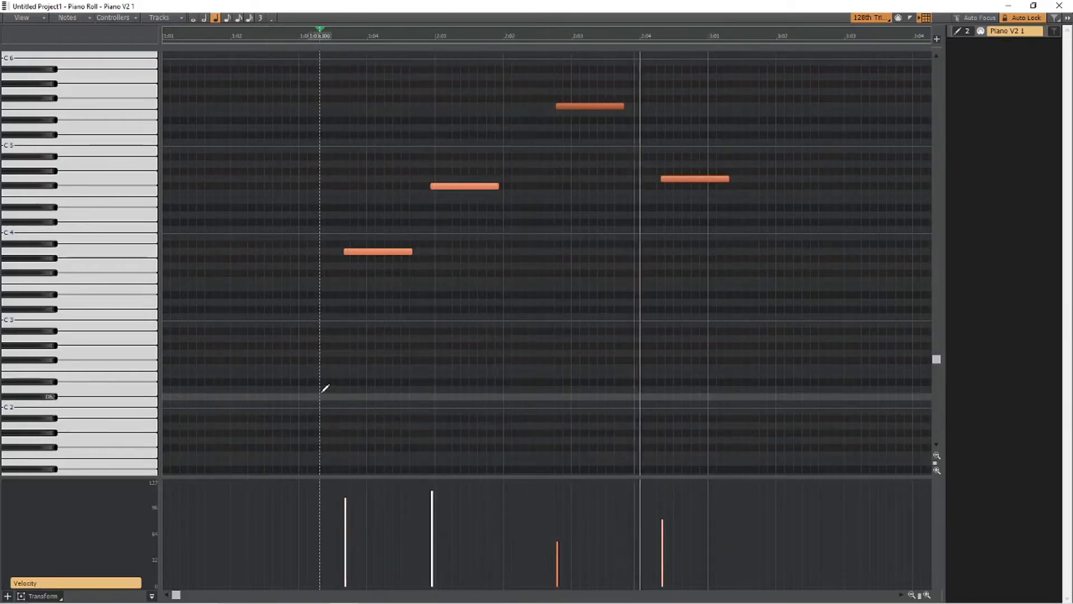
{"action": "key", "text": "space"}
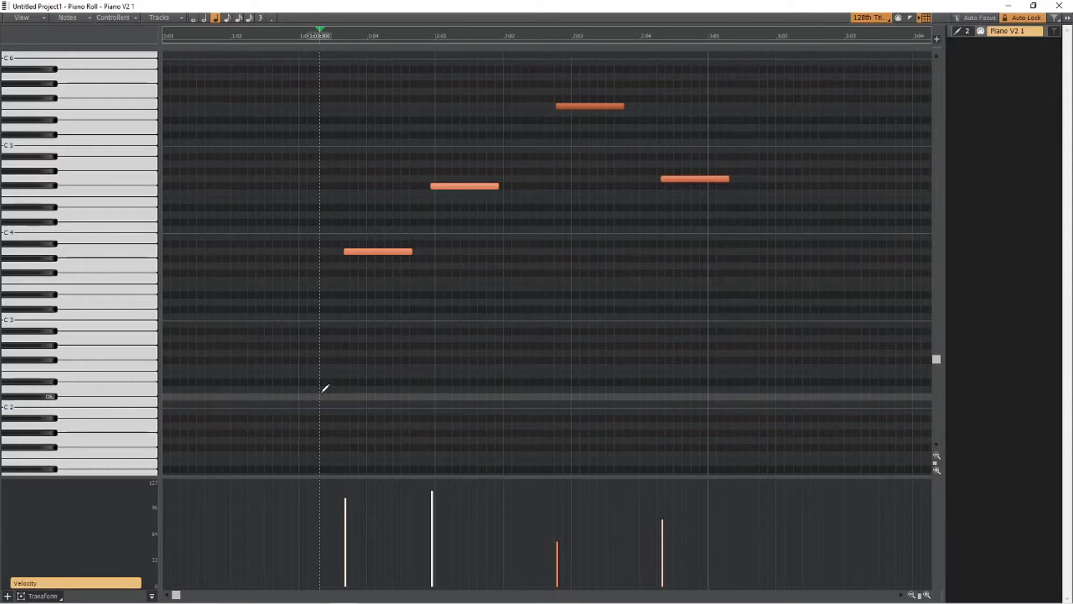
- Select all four notes, lower and partly raise their velocities together, and clear the selection
{"action": "left_click_drag", "start_coordinate": [322, 392], "coordinate": [778, 87]}
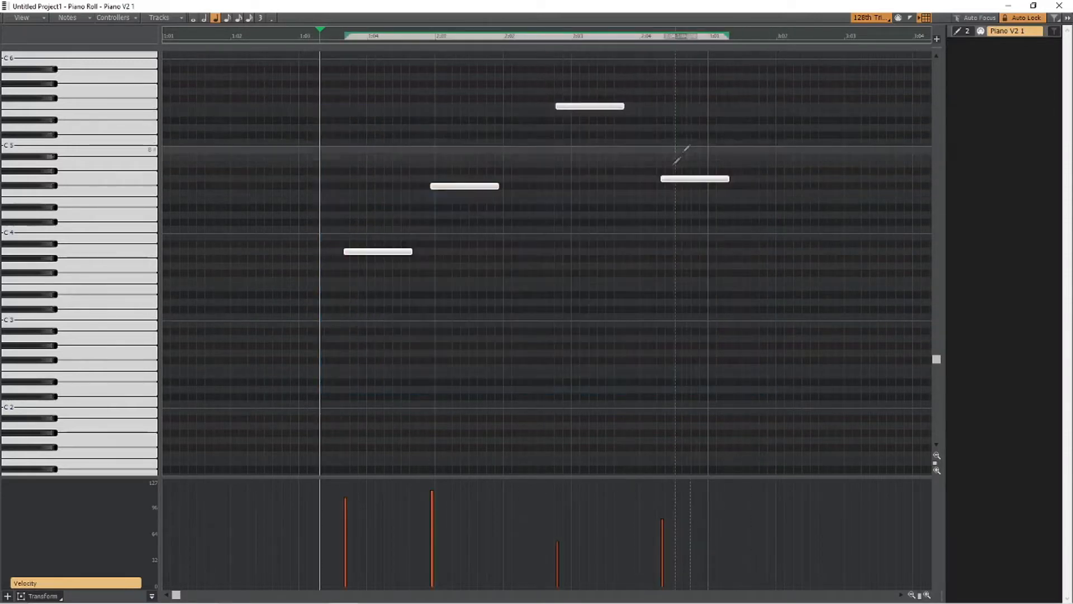
{"action": "left_click_drag", "start_coordinate": [432, 489], "coordinate": [348, 523]}
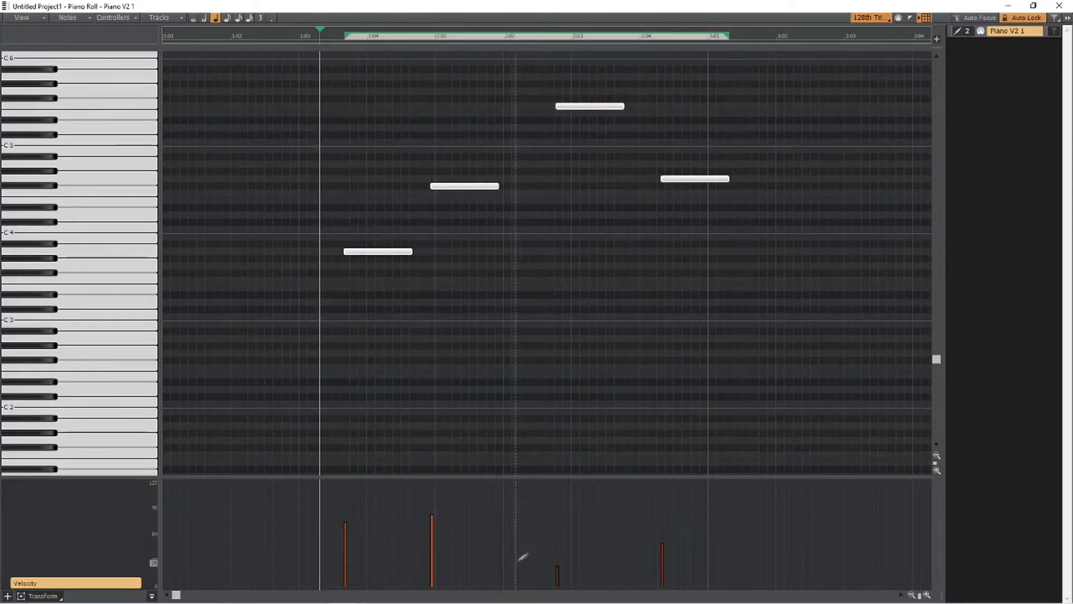
{"action": "mouse_move", "coordinate": [559, 559]}
{"action": "left_mouse_down"}
{"action": "mouse_move", "coordinate": [557, 568]}
{"action": "mouse_move", "coordinate": [558, 548]}
{"action": "left_mouse_up"}
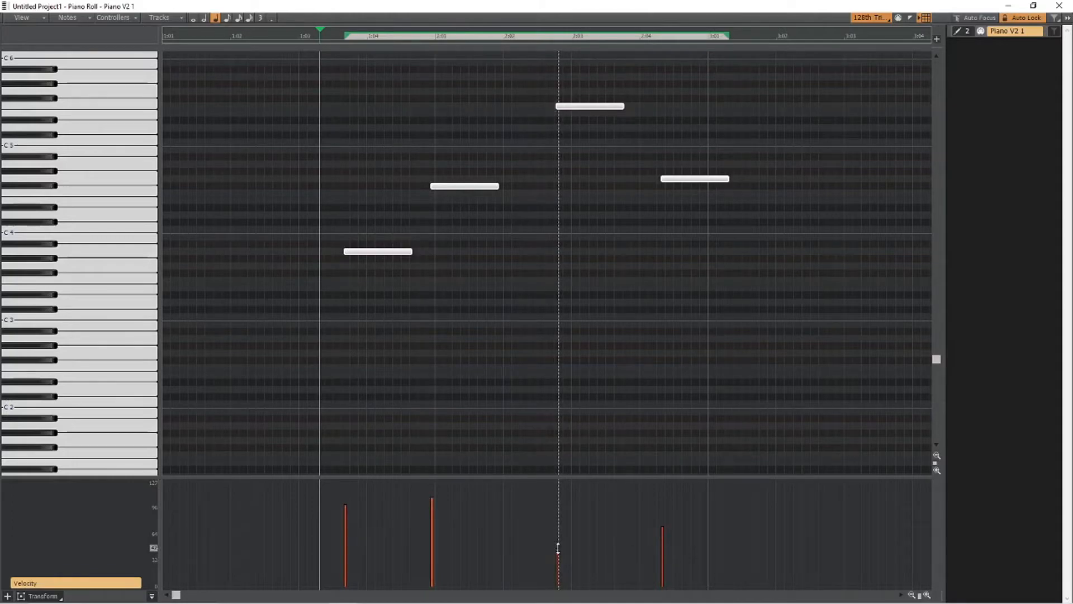
{"action": "left_click", "coordinate": [306, 447]}
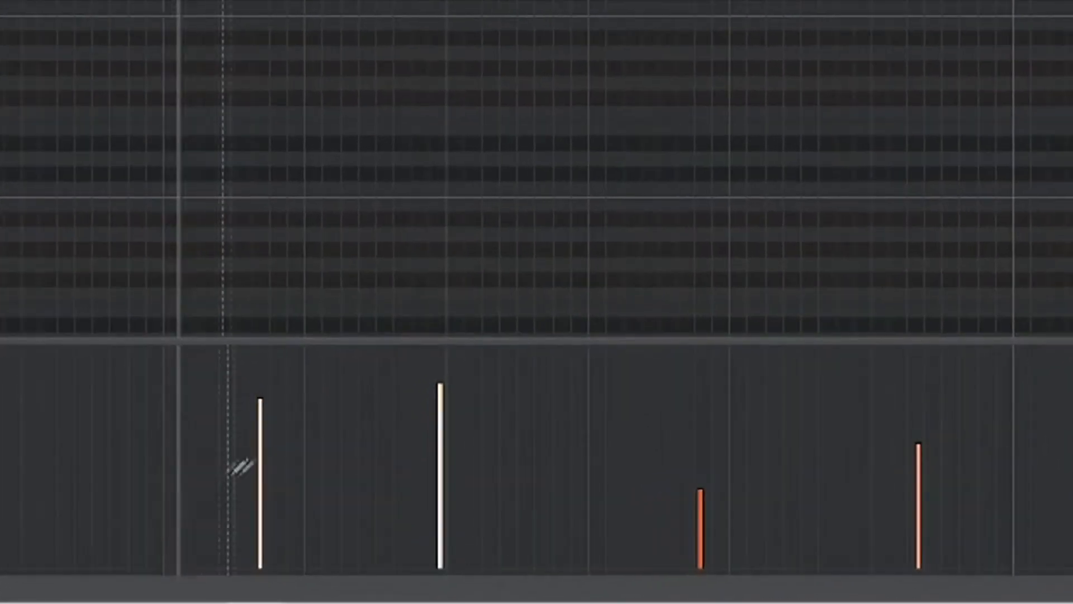
- Redraw the velocities with freehand sweeps across all notes, ending in a descending ramp from about 75 to 45
{"action": "mouse_move", "coordinate": [301, 506]}
{"action": "left_mouse_down"}
{"action": "mouse_move", "coordinate": [379, 442]}
{"action": "mouse_move", "coordinate": [458, 459]}
{"action": "left_mouse_up"}
{"action": "mouse_move", "coordinate": [467, 409]}
{"action": "left_mouse_down"}
{"action": "mouse_move", "coordinate": [556, 505]}
{"action": "mouse_move", "coordinate": [710, 497]}
{"action": "mouse_move", "coordinate": [826, 453]}
{"action": "mouse_move", "coordinate": [979, 423]}
{"action": "mouse_move", "coordinate": [880, 408]}
{"action": "mouse_move", "coordinate": [751, 506]}
{"action": "mouse_move", "coordinate": [590, 514]}
{"action": "mouse_move", "coordinate": [451, 438]}
{"action": "mouse_move", "coordinate": [354, 410]}
{"action": "mouse_move", "coordinate": [224, 413]}
{"action": "left_mouse_up"}
{"action": "left_click", "coordinate": [703, 486]}
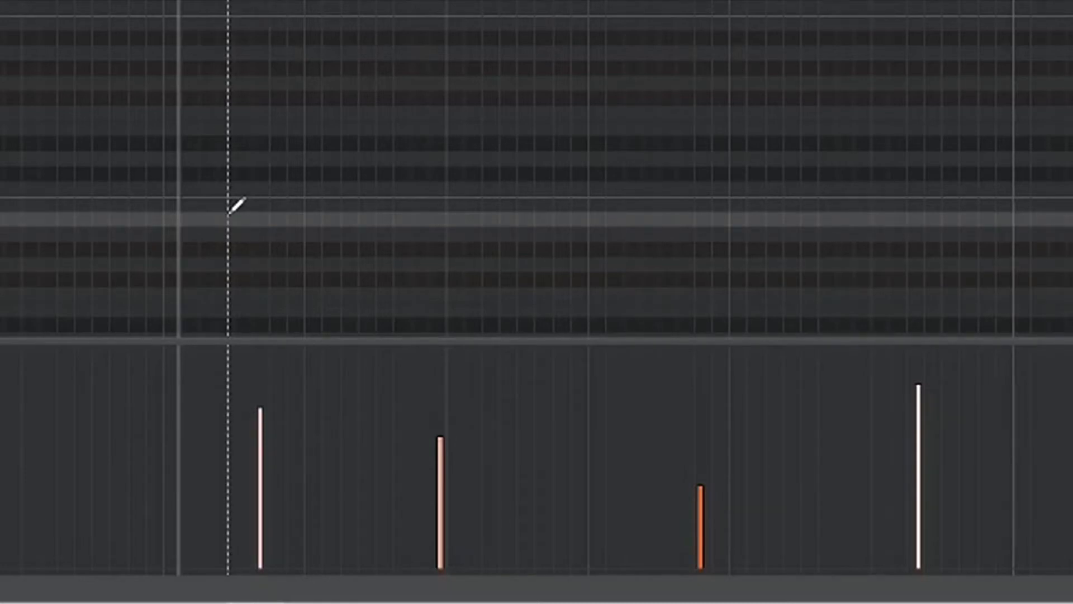
{"action": "mouse_move", "coordinate": [232, 453]}
{"action": "left_mouse_down"}
{"action": "mouse_move", "coordinate": [503, 439]}
{"action": "mouse_move", "coordinate": [827, 384]}
{"action": "mouse_move", "coordinate": [1016, 393]}
{"action": "mouse_move", "coordinate": [1021, 508]}
{"action": "mouse_move", "coordinate": [999, 388]}
{"action": "mouse_move", "coordinate": [712, 437]}
{"action": "mouse_move", "coordinate": [448, 350]}
{"action": "mouse_move", "coordinate": [285, 428]}
{"action": "mouse_move", "coordinate": [227, 517]}
{"action": "mouse_move", "coordinate": [151, 369]}
{"action": "mouse_move", "coordinate": [145, 428]}
{"action": "left_mouse_up"}
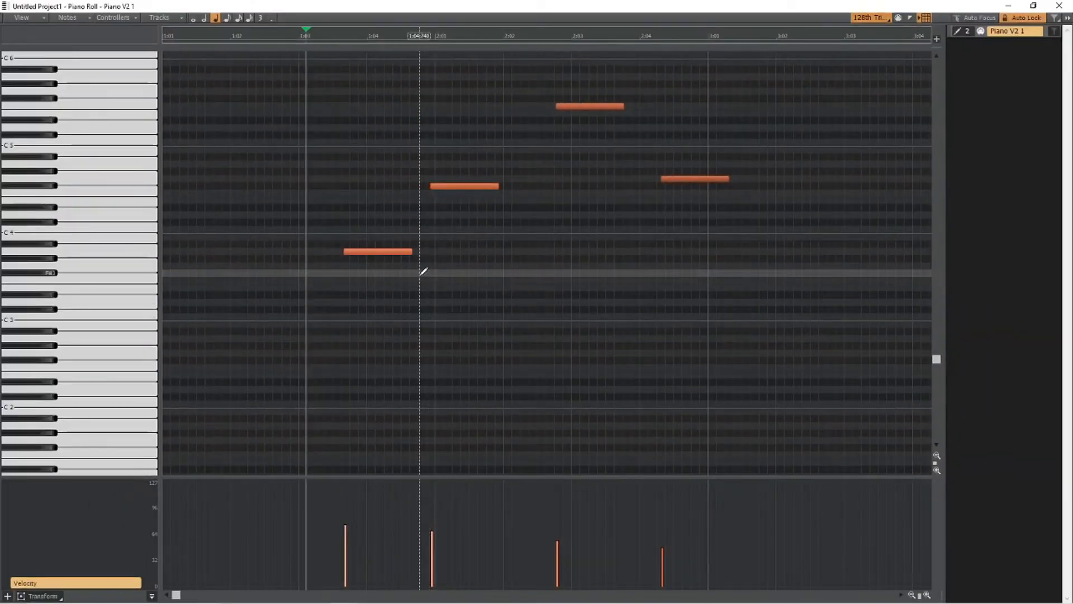
- Select only the first and third notes and set their velocities to about 40 and about 105
{"action": "left_click", "coordinate": [392, 252]}
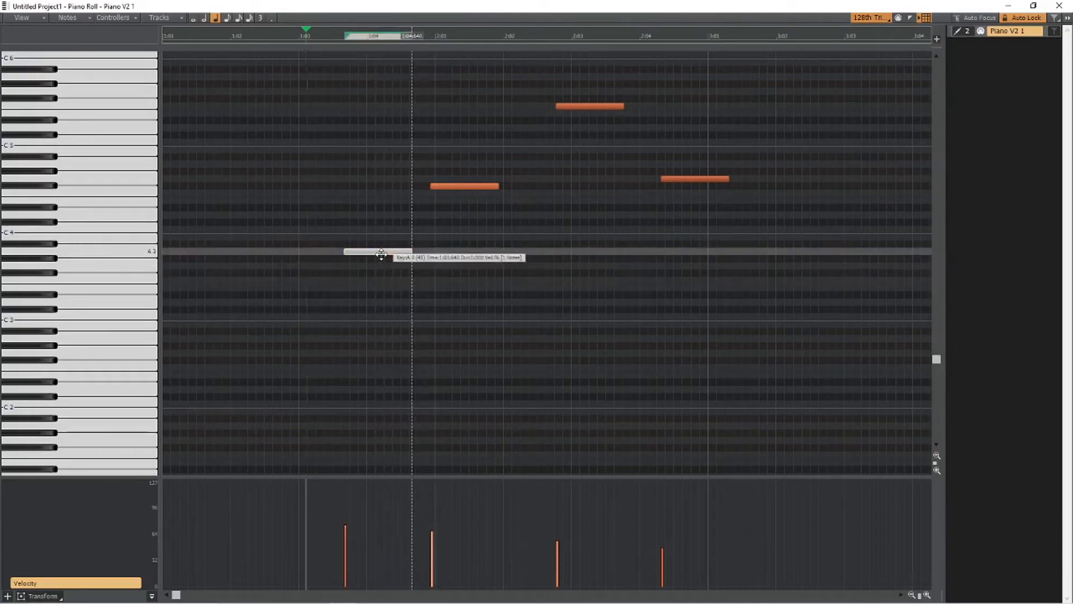
{"action": "left_click", "coordinate": [600, 107], "text": "ctrl"}
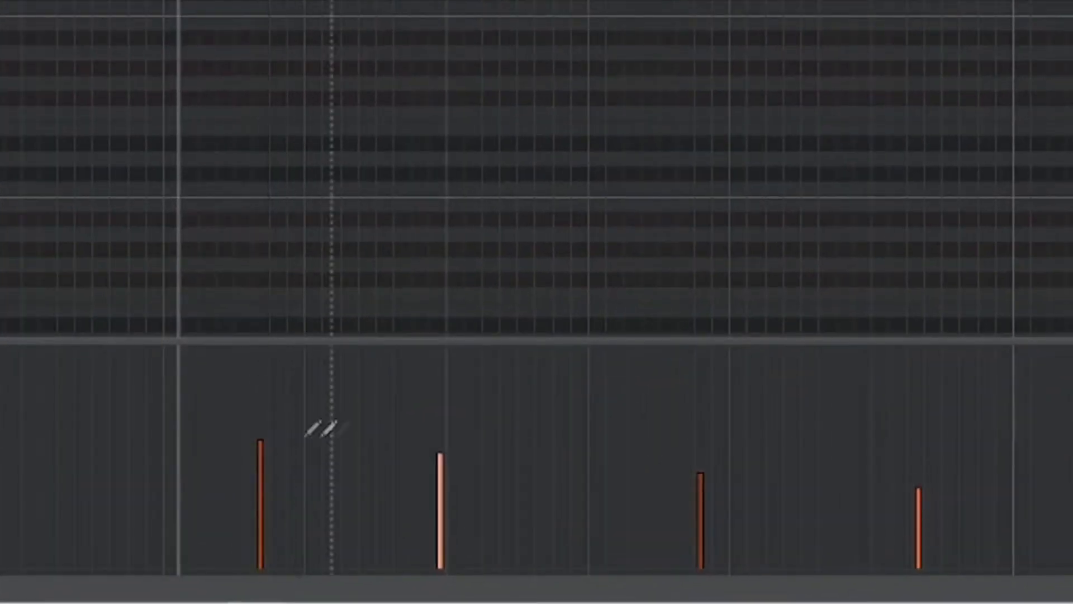
{"action": "left_click", "coordinate": [259, 498]}
{"action": "left_click", "coordinate": [702, 520]}
{"action": "left_click", "coordinate": [701, 479]}
{"action": "left_click", "coordinate": [701, 391]}
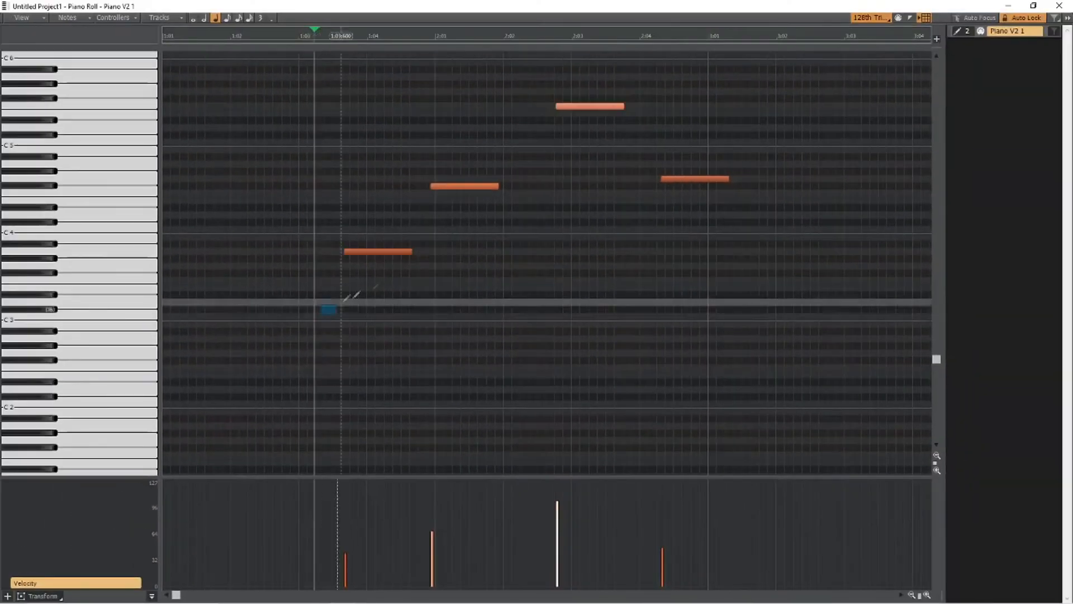
- Select all the notes except the highest one, and clear the selection
{"action": "left_click_drag", "start_coordinate": [344, 299], "coordinate": [741, 91]}
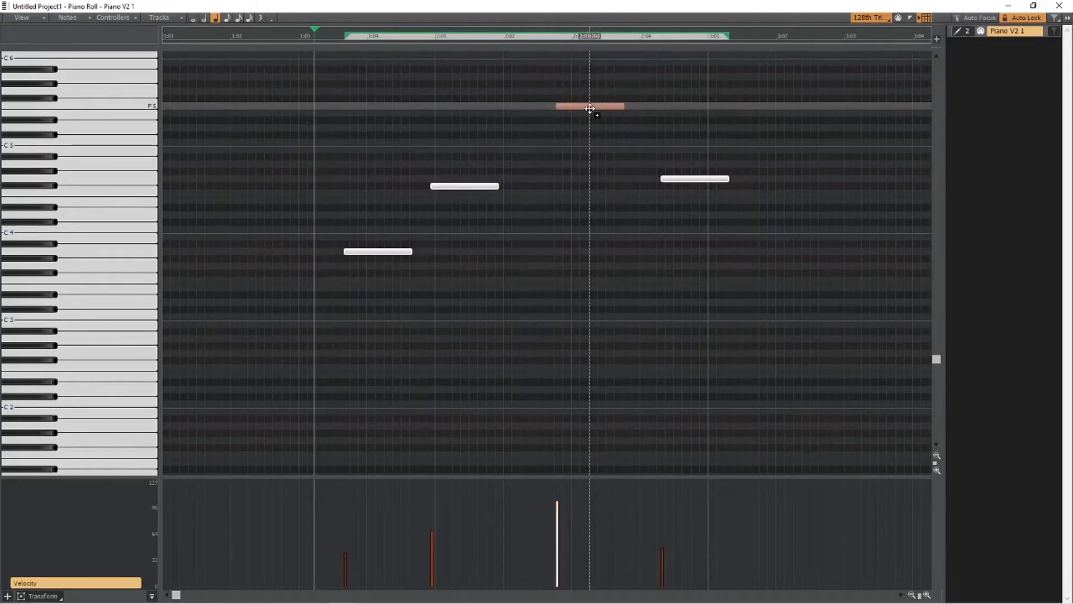
{"action": "left_click", "coordinate": [338, 333]}
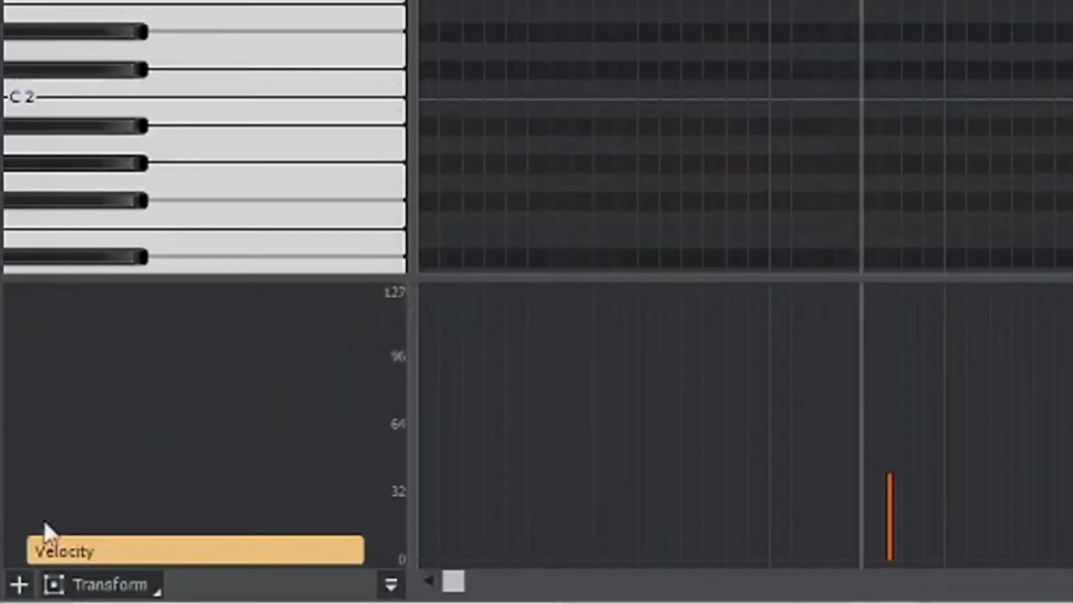
- Add a controller lane with the MIDI event type Wheel on Channel 1
{"action": "left_click", "coordinate": [19, 584]}
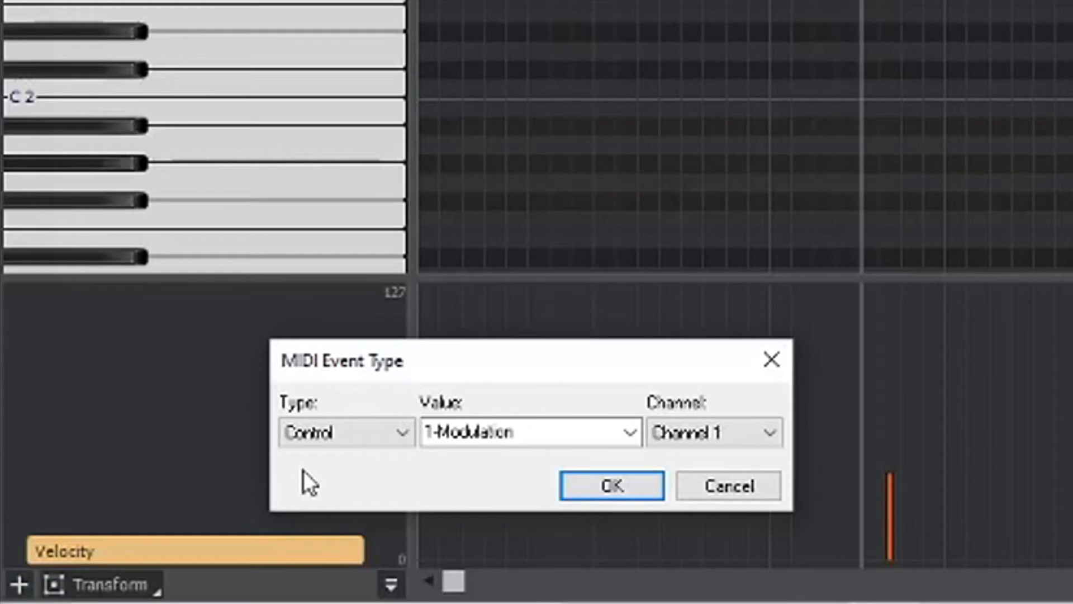
{"action": "left_click", "coordinate": [388, 434]}
{"action": "left_click", "coordinate": [347, 480]}
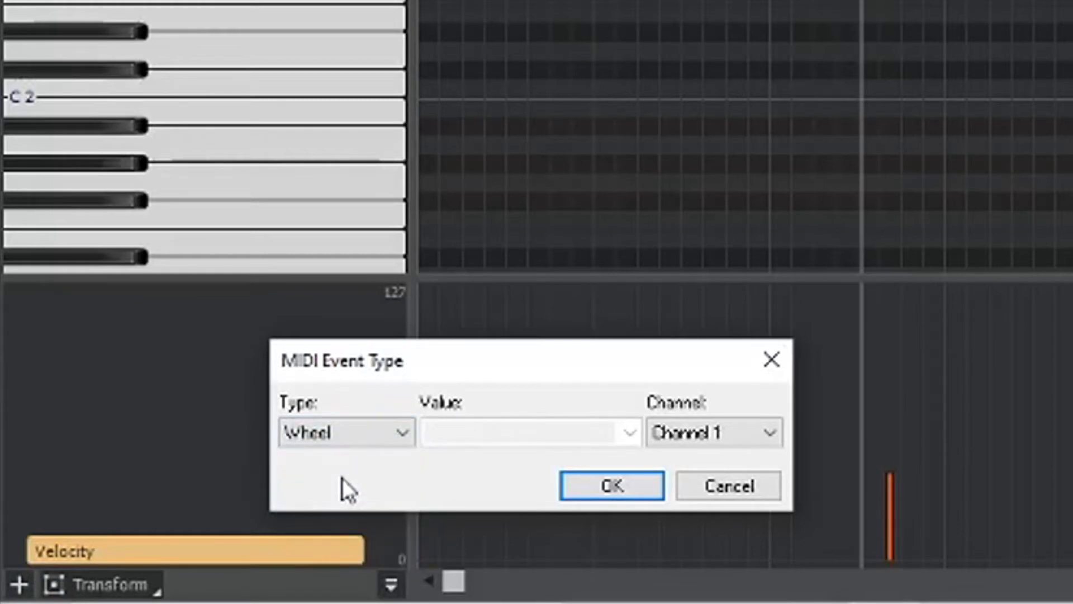
{"action": "left_click", "coordinate": [572, 495]}
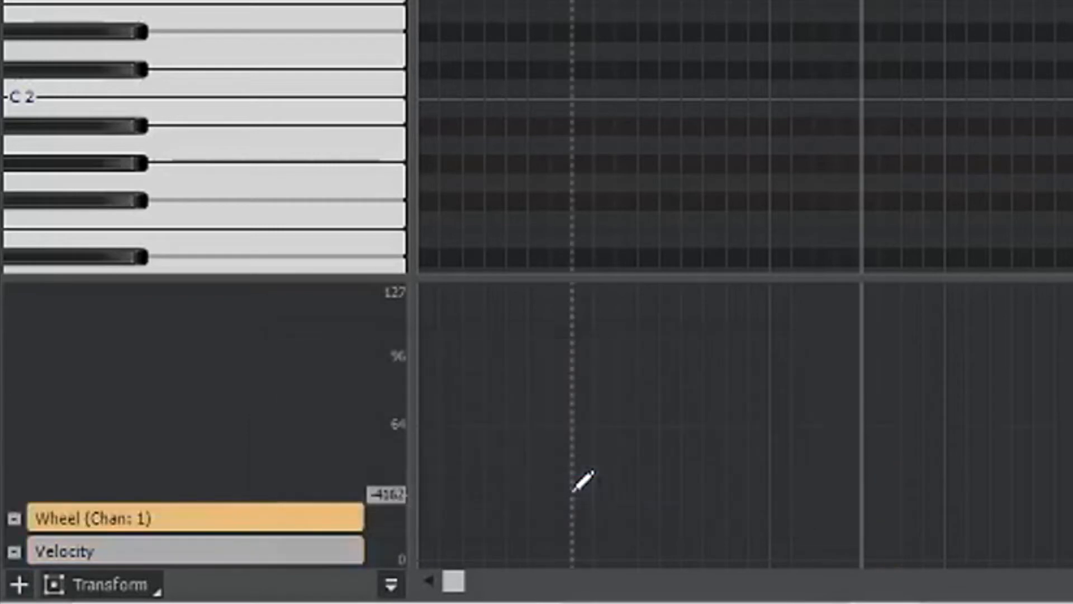
- Show the Velocity lane, return to the Wheel lane and draw a smooth curve that dips, peaks over the second note and dips again
{"action": "left_click", "coordinate": [266, 555]}
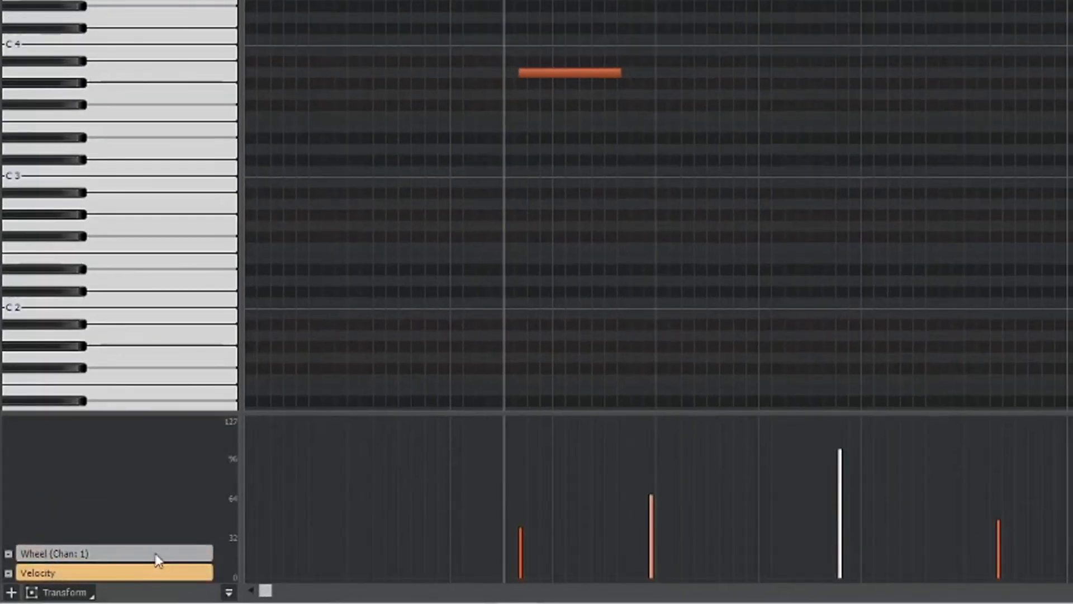
{"action": "left_click", "coordinate": [157, 556]}
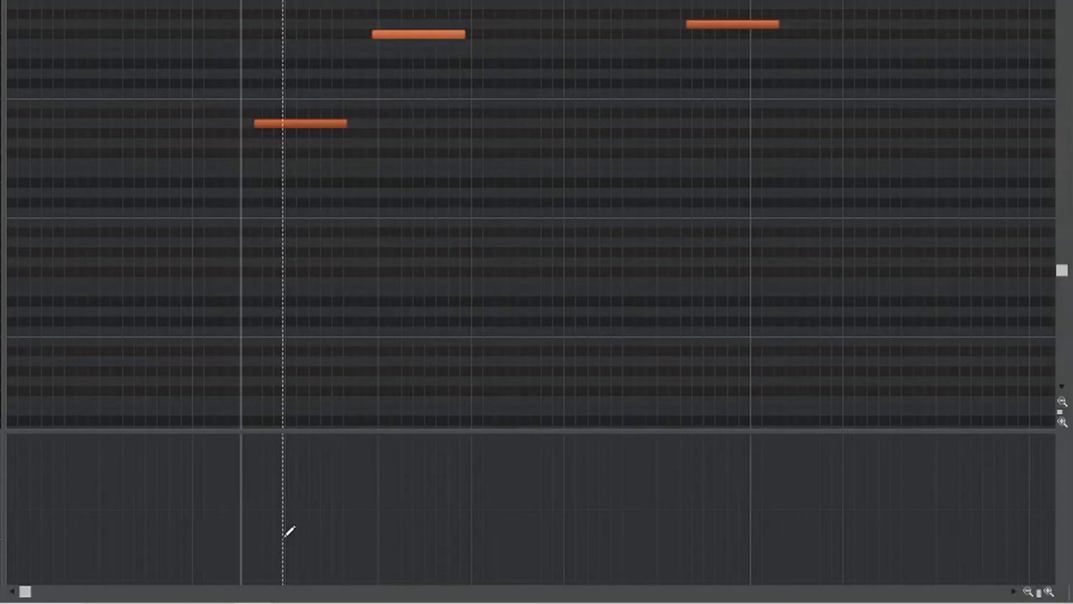
{"action": "mouse_move", "coordinate": [289, 531]}
{"action": "left_mouse_down"}
{"action": "mouse_move", "coordinate": [321, 527]}
{"action": "mouse_move", "coordinate": [412, 441]}
{"action": "mouse_move", "coordinate": [505, 511]}
{"action": "mouse_move", "coordinate": [529, 548]}
{"action": "left_mouse_up"}
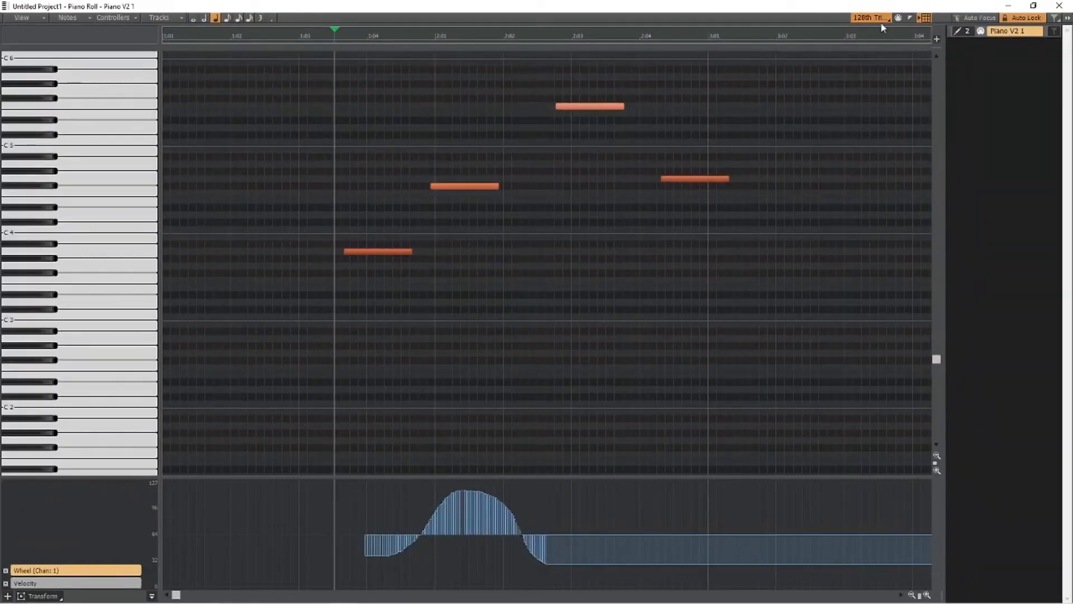
- Set the snap resolution to 1/8 Triplet and draw stepped wheel values from the third note to past the fourth
{"action": "left_click", "coordinate": [881, 18]}
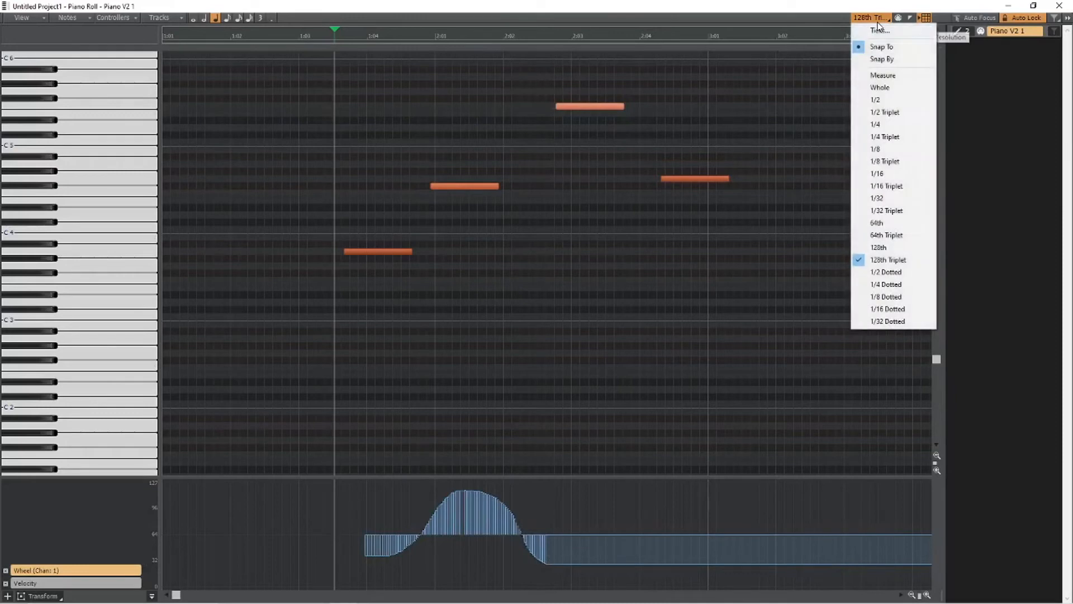
{"action": "left_click", "coordinate": [876, 166]}
{"action": "mouse_move", "coordinate": [587, 508]}
{"action": "left_mouse_down"}
{"action": "mouse_move", "coordinate": [671, 484]}
{"action": "mouse_move", "coordinate": [735, 545]}
{"action": "mouse_move", "coordinate": [821, 542]}
{"action": "left_mouse_up"}
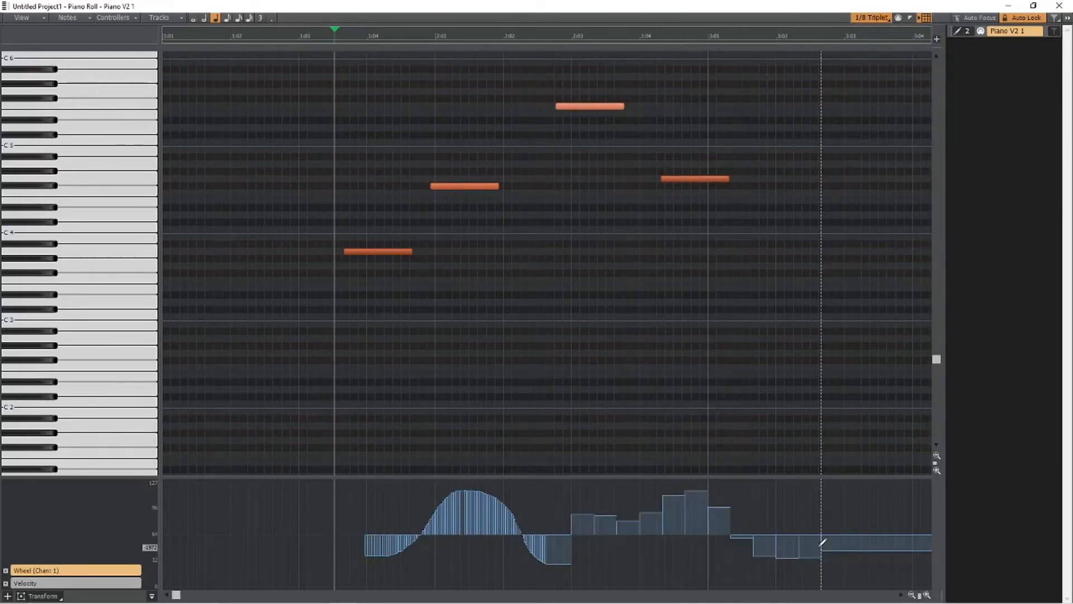
- Set the snap resolution back to 128th Triplet and redraw smooth wheel curves over the later stepped values and the lane's end
{"action": "left_click", "coordinate": [872, 18]}
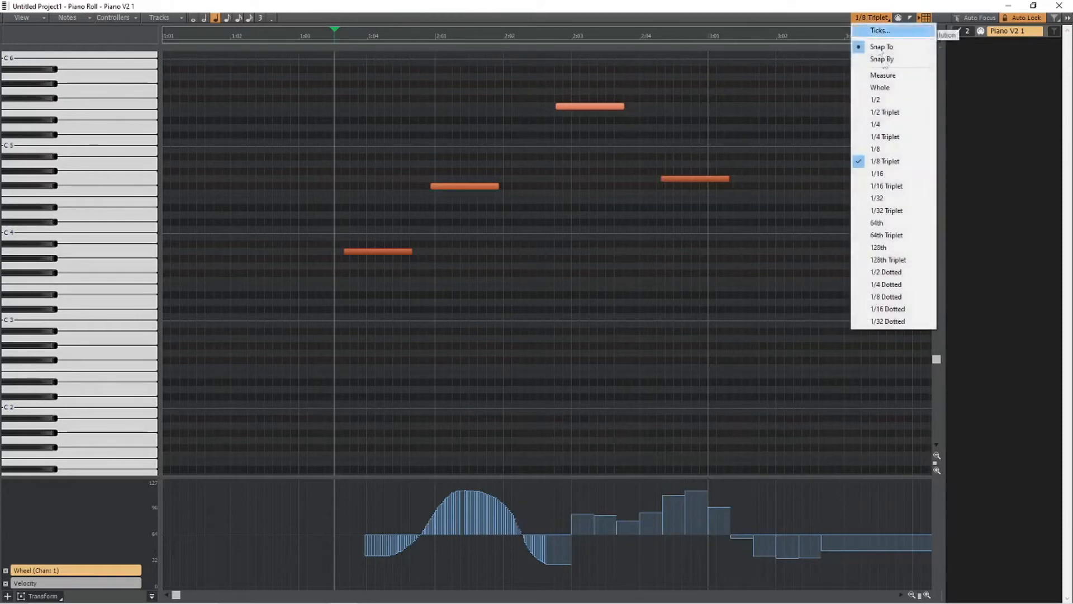
{"action": "left_click", "coordinate": [883, 261]}
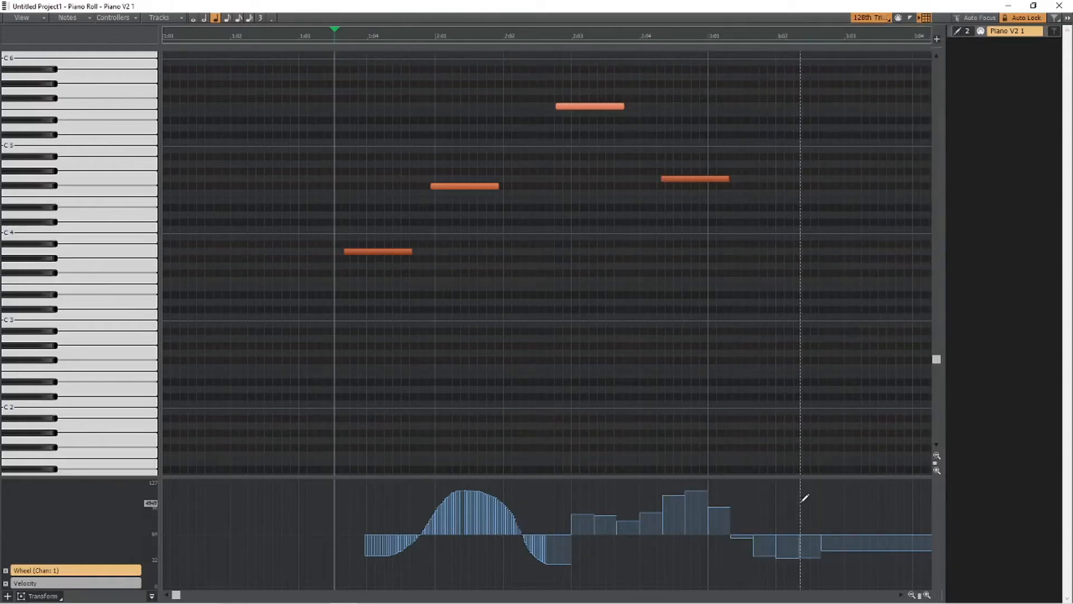
{"action": "mouse_move", "coordinate": [801, 504]}
{"action": "left_mouse_down"}
{"action": "mouse_move", "coordinate": [662, 550]}
{"action": "mouse_move", "coordinate": [642, 506]}
{"action": "left_mouse_up"}
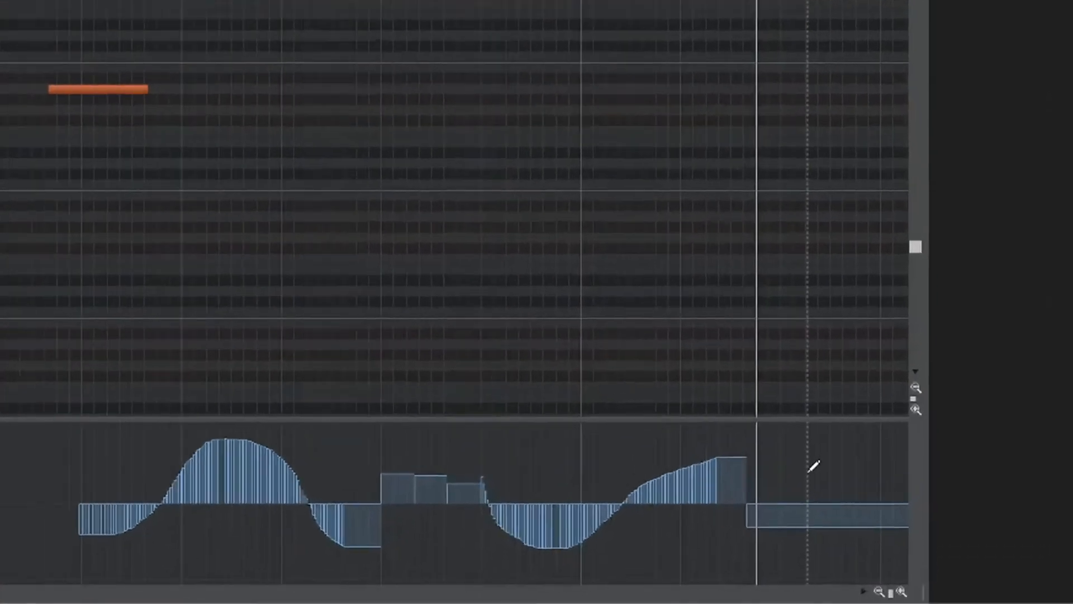
{"action": "left_click_drag", "start_coordinate": [865, 510], "coordinate": [879, 523]}
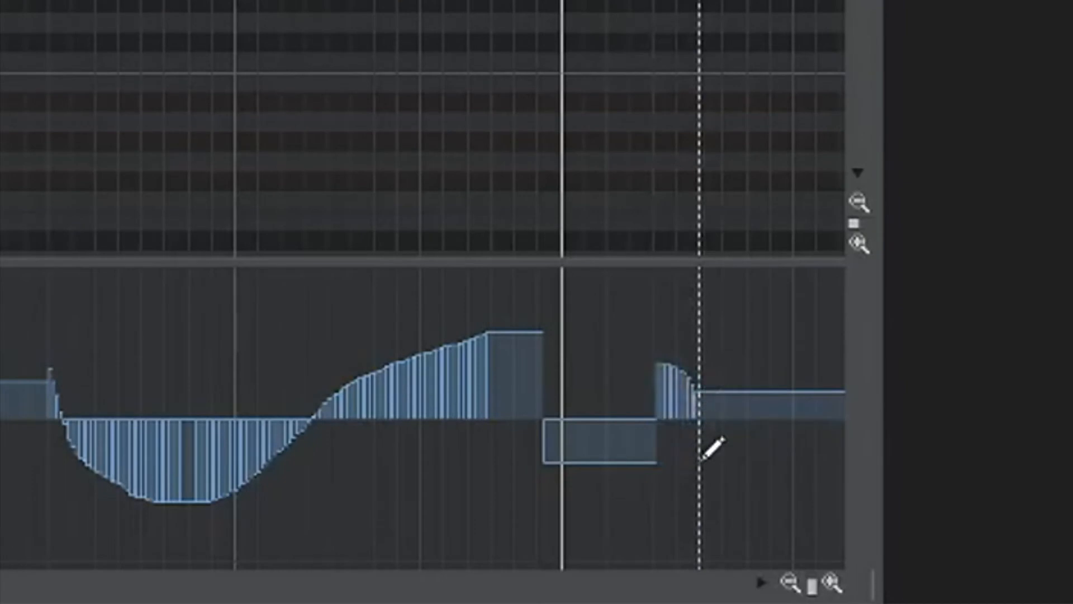
{"action": "left_click_drag", "start_coordinate": [741, 395], "coordinate": [736, 420]}
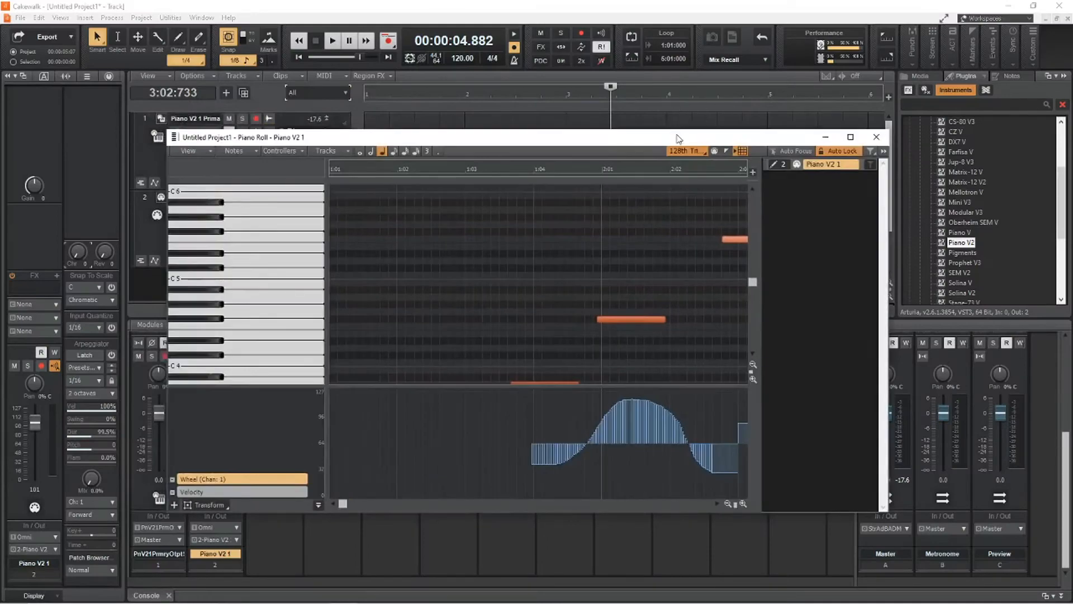
- Duplicate MIDI track 2 once to track 3 with Properties and Effects but no Events, and select the new track
{"action": "left_click_drag", "start_coordinate": [673, 135], "coordinate": [801, 291]}
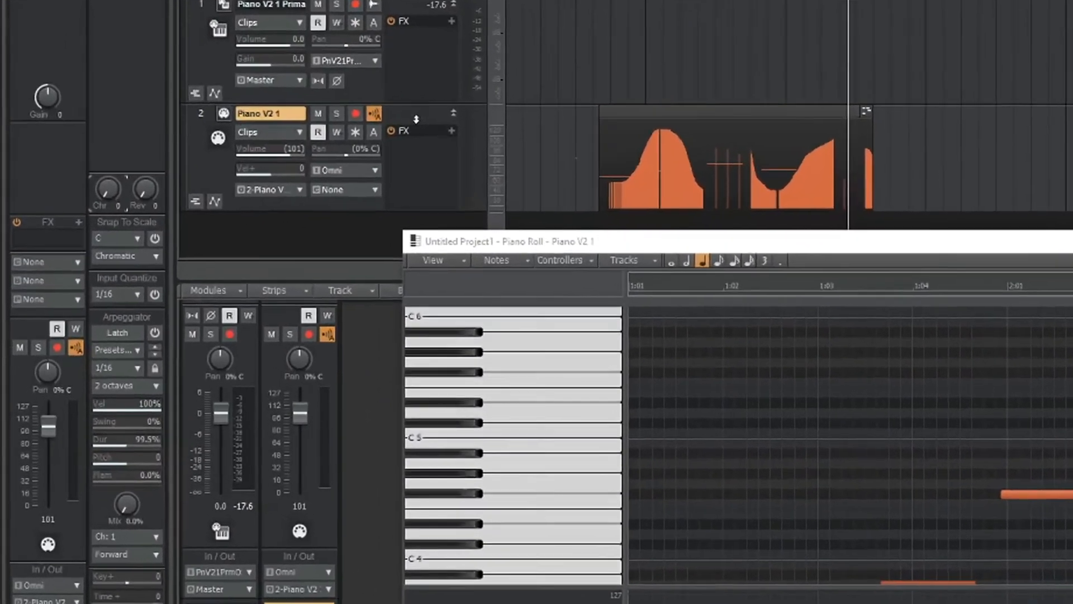
{"action": "right_click", "coordinate": [300, 201]}
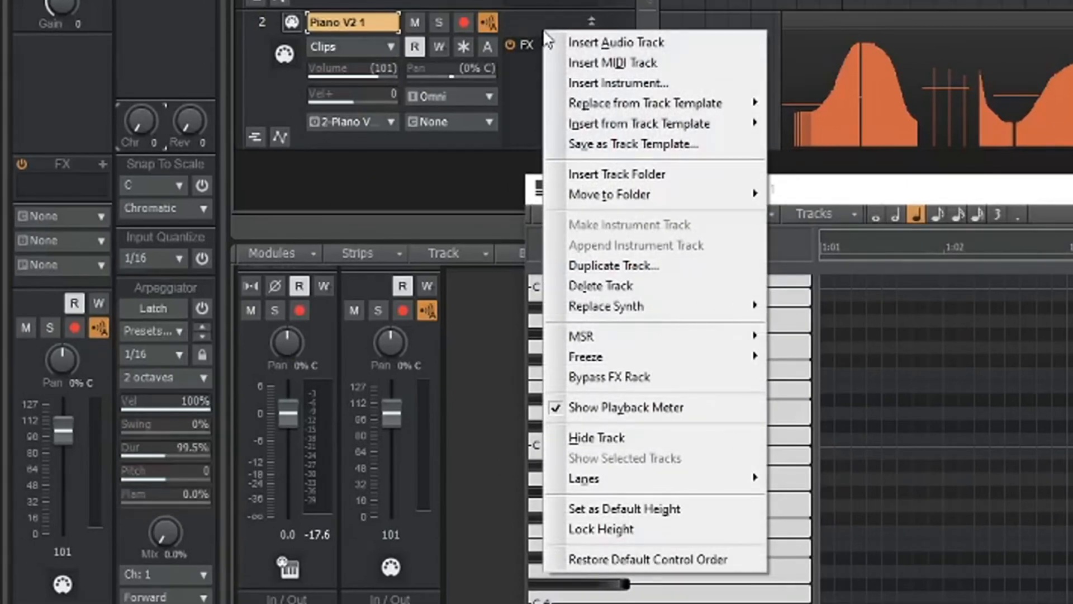
{"action": "left_click", "coordinate": [636, 266]}
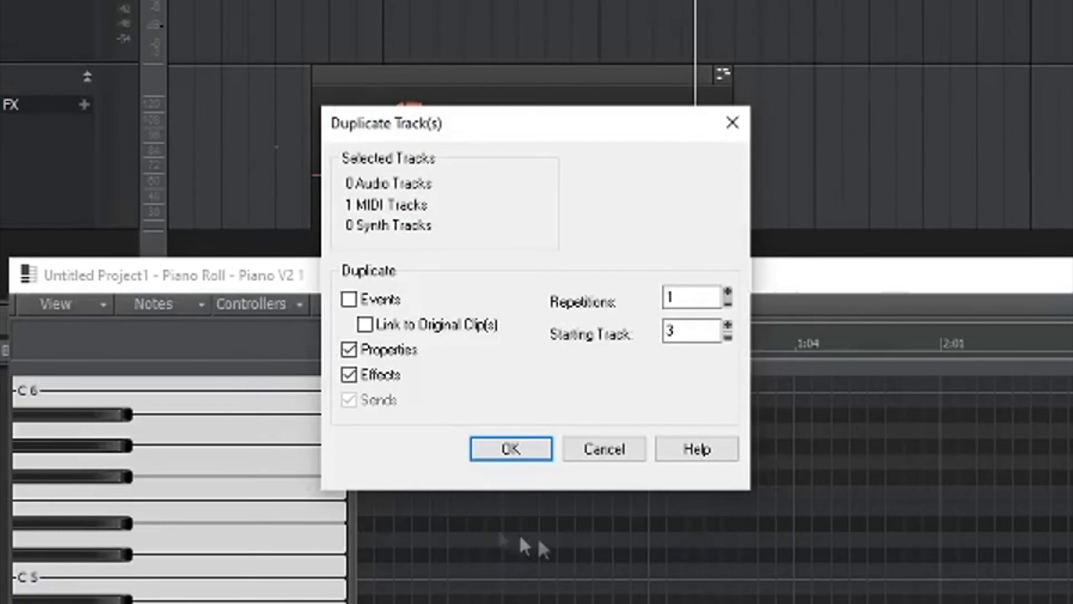
{"action": "left_click", "coordinate": [503, 455]}
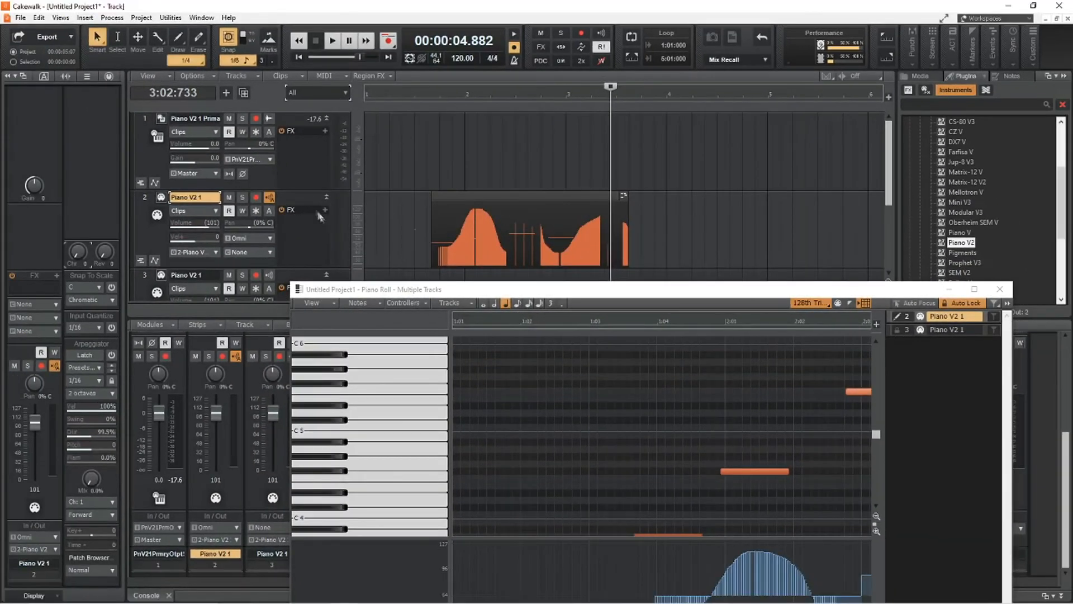
{"action": "scroll", "coordinate": [311, 200], "scroll_direction": "down", "scroll_amount": 3}
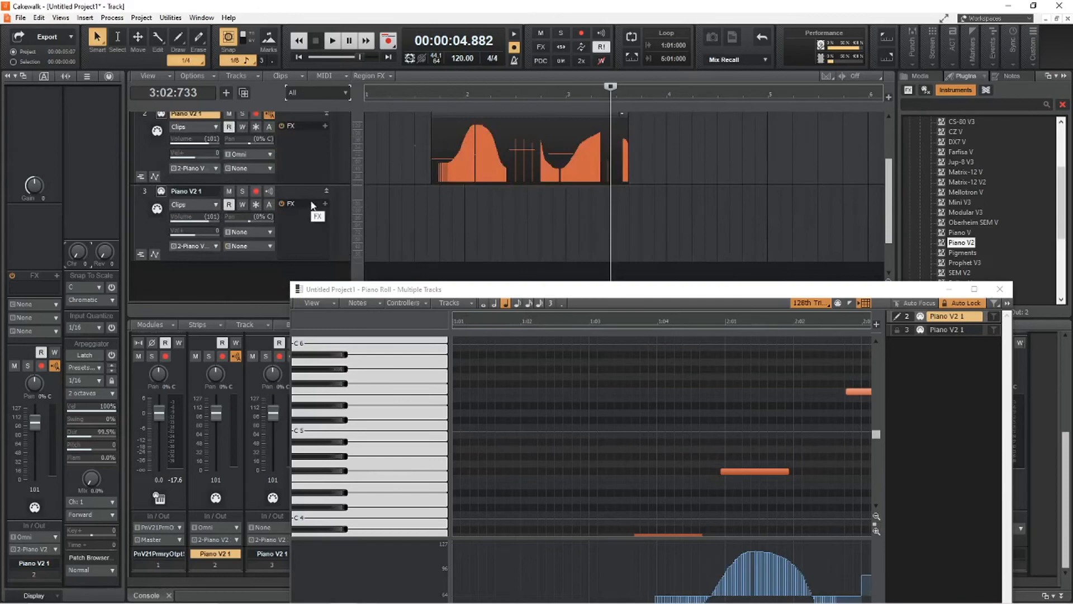
{"action": "left_click", "coordinate": [309, 194]}
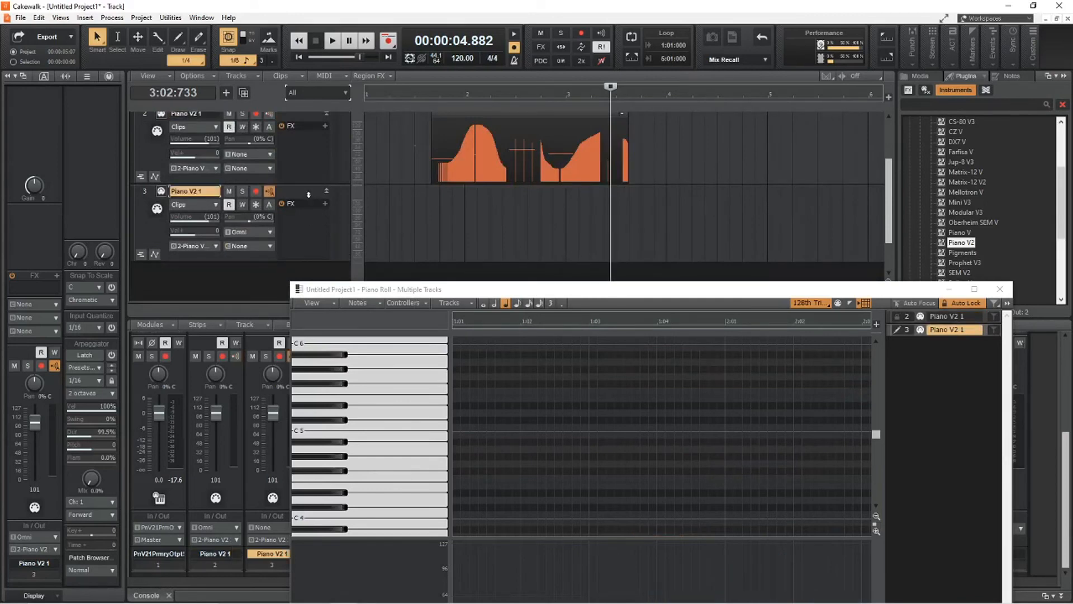
- Maximize the piano roll and, with track 2 active, add a note far below the third note near 2:03
{"action": "double_click", "coordinate": [336, 288]}
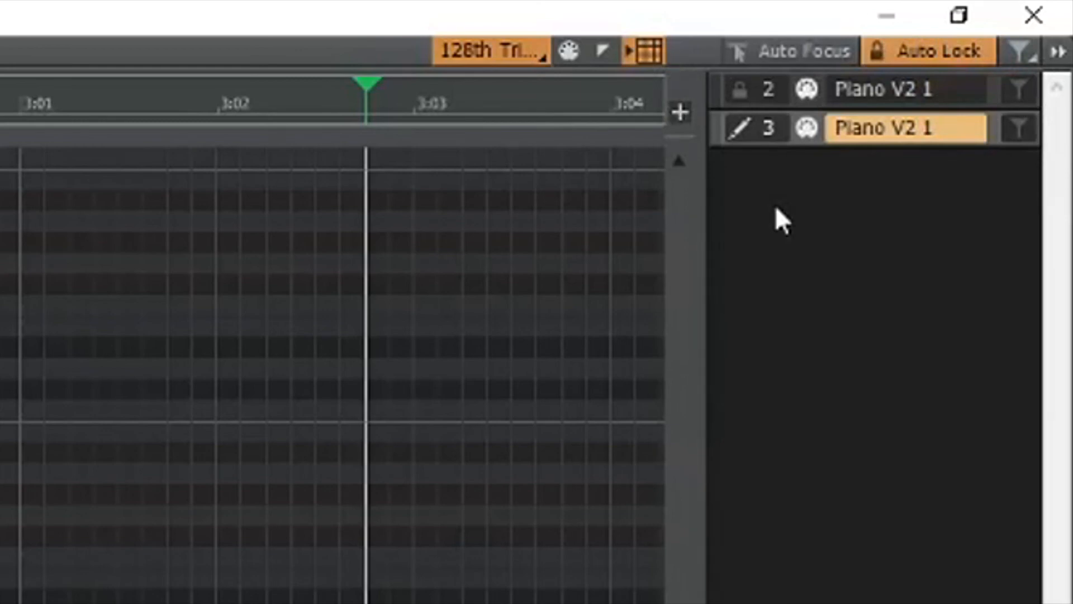
{"action": "left_click", "coordinate": [761, 94]}
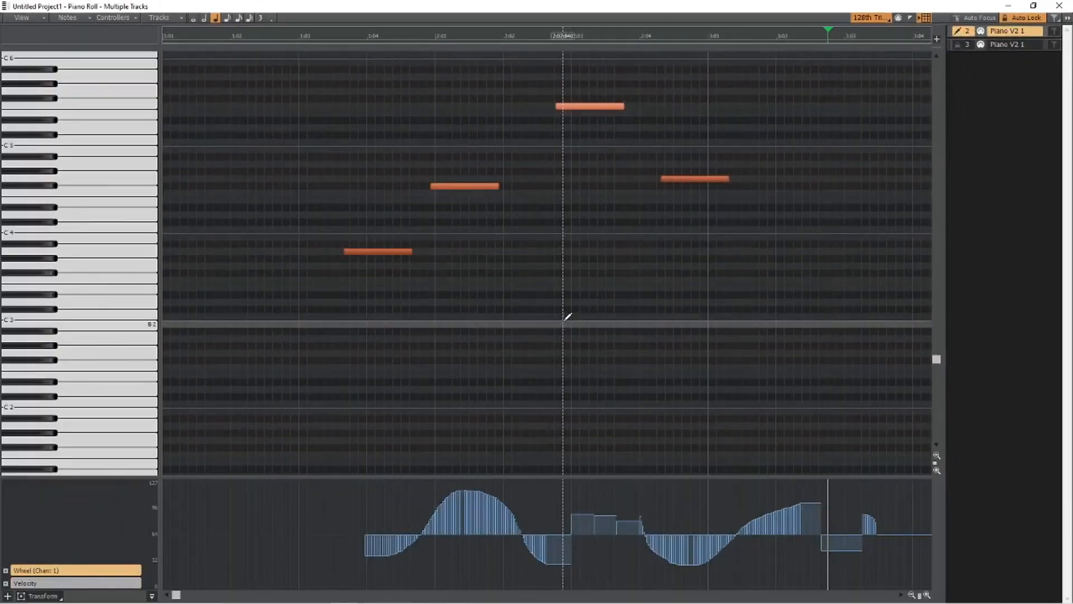
{"action": "left_click", "coordinate": [567, 317]}
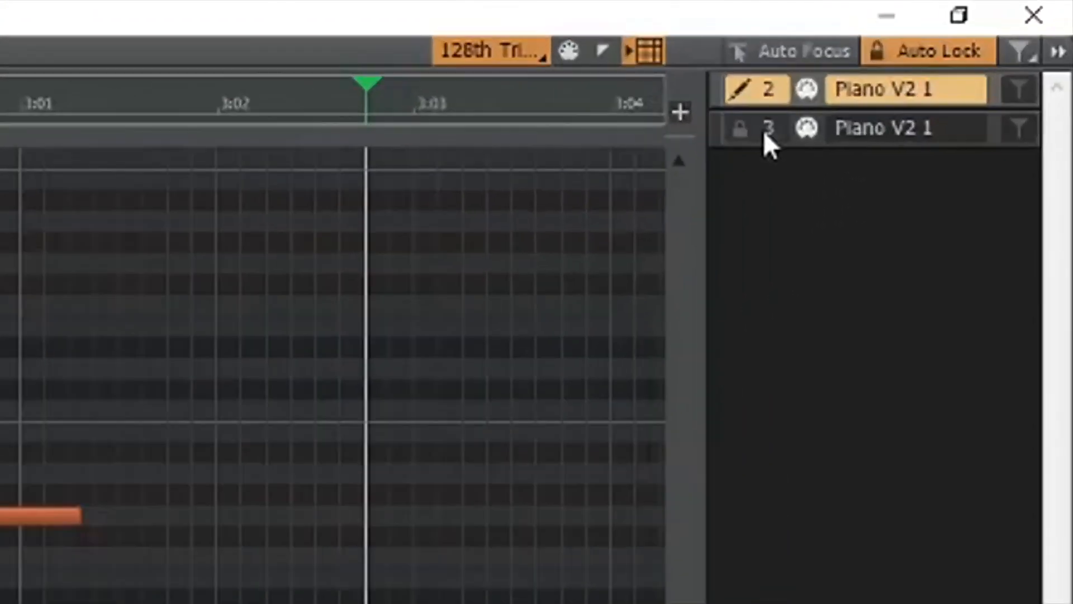
- Make track 3 active, draw two notes, and place the lower one just before 2:01 and the upper one just before 2:04
{"action": "left_click", "coordinate": [763, 129]}
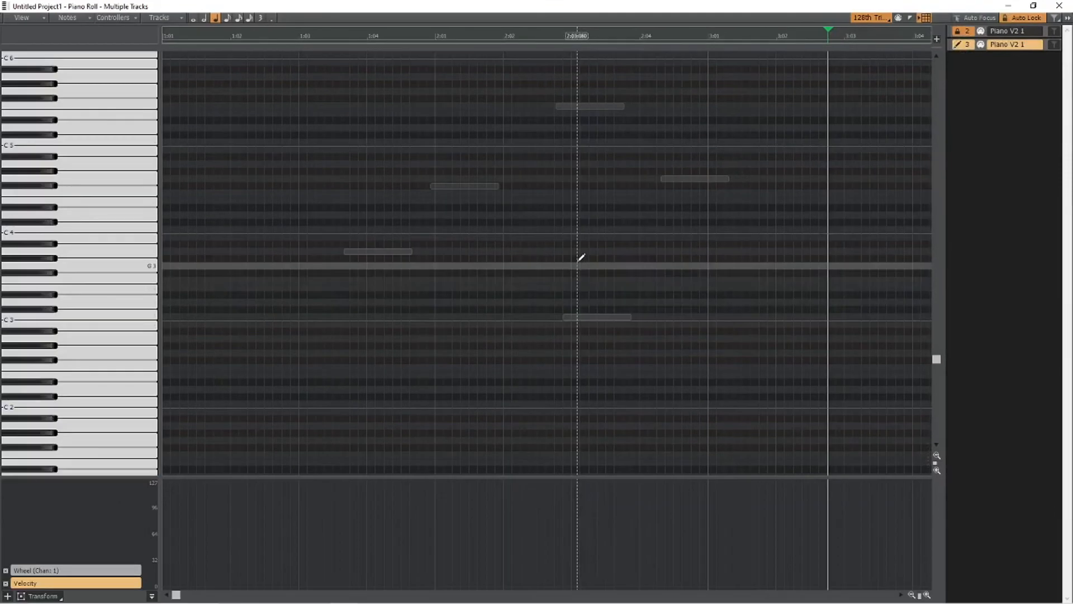
{"action": "left_click", "coordinate": [581, 262]}
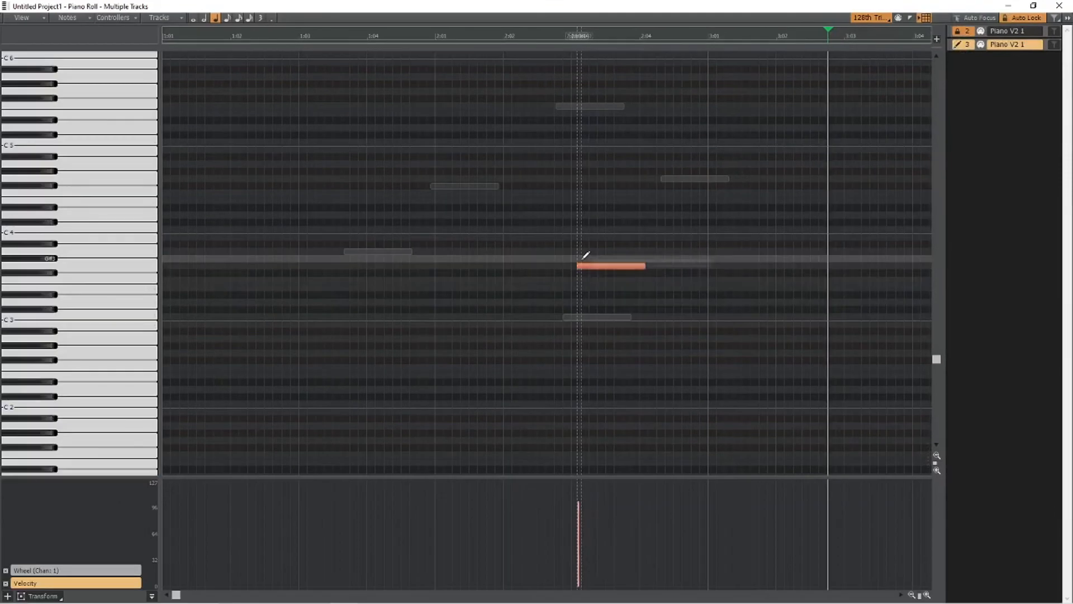
{"action": "left_click", "coordinate": [530, 353]}
{"action": "mouse_move", "coordinate": [535, 351]}
{"action": "left_mouse_down"}
{"action": "mouse_move", "coordinate": [556, 353]}
{"action": "mouse_move", "coordinate": [459, 353]}
{"action": "left_mouse_up"}
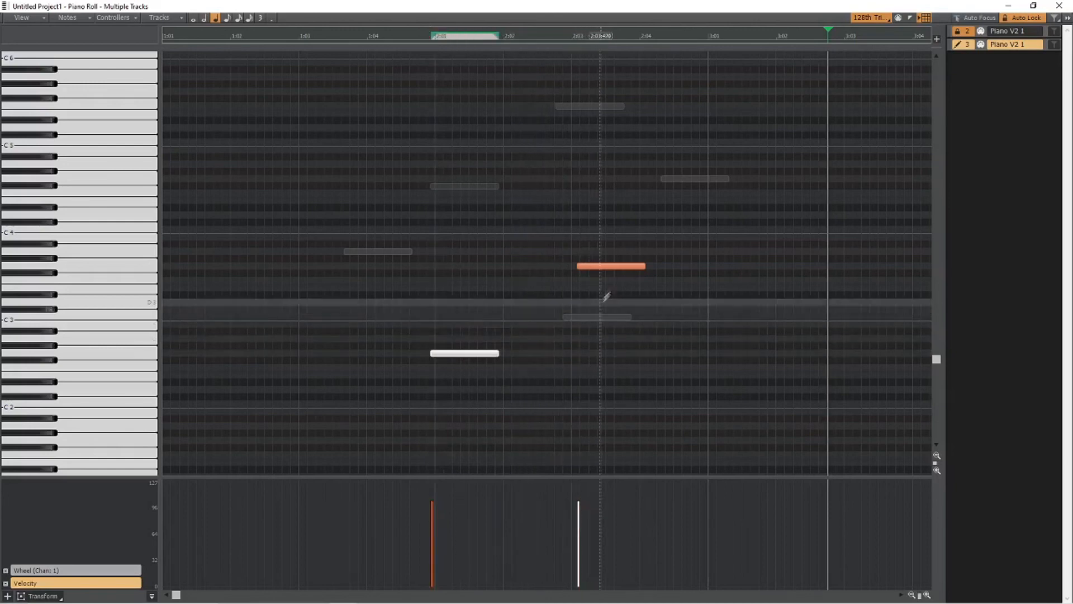
{"action": "left_click_drag", "start_coordinate": [606, 267], "coordinate": [653, 261]}
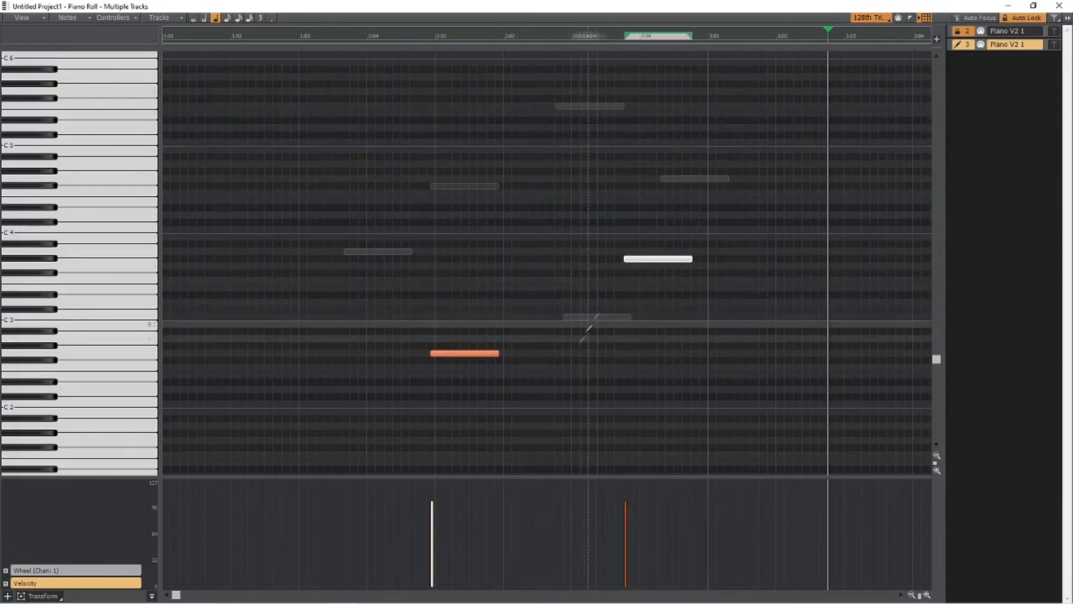
{"action": "left_click", "coordinate": [568, 359]}
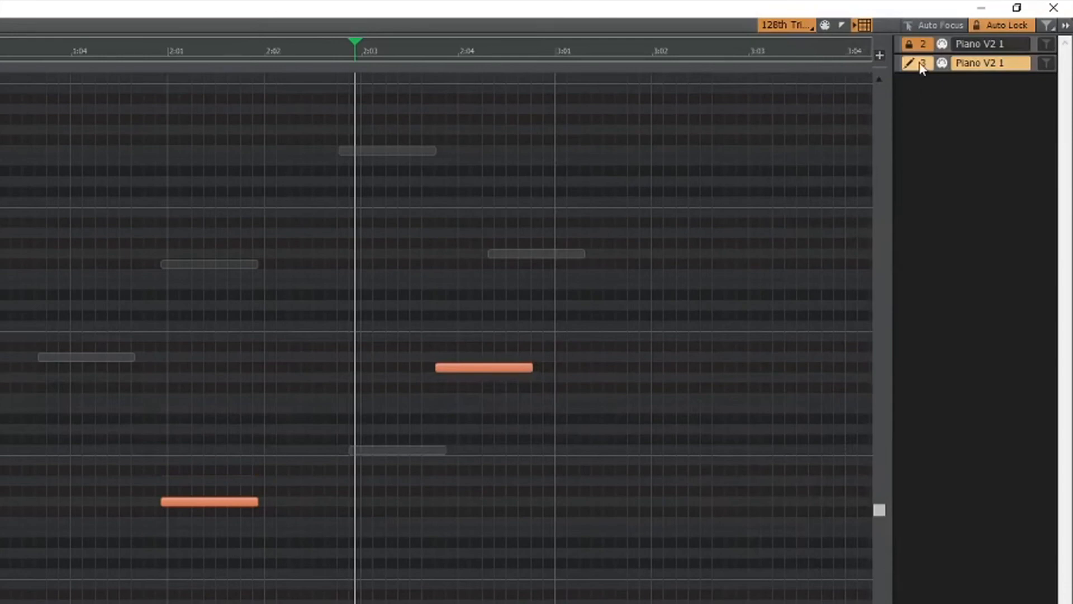
- Hide track 2's ghosted notes while track 3 is active, and switch editing back to track 2
{"action": "left_click", "coordinate": [966, 45]}
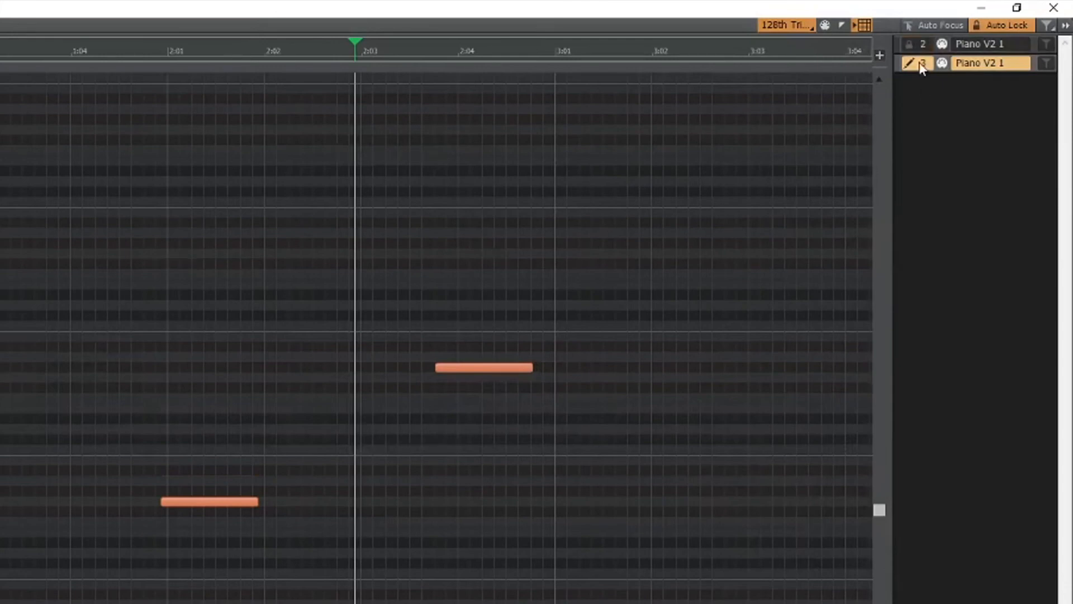
{"action": "left_click", "coordinate": [917, 44]}
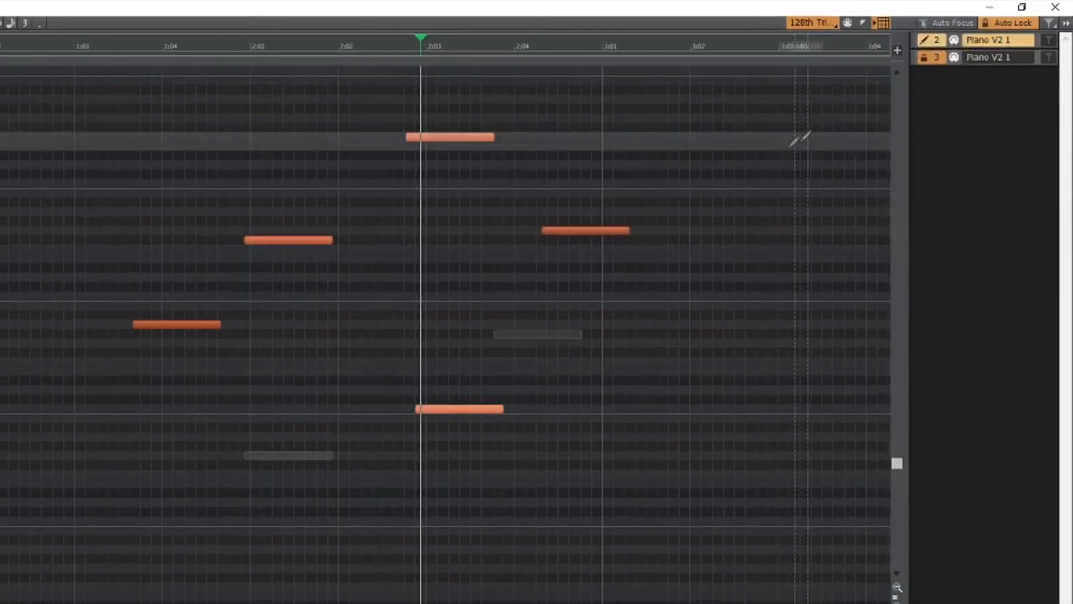